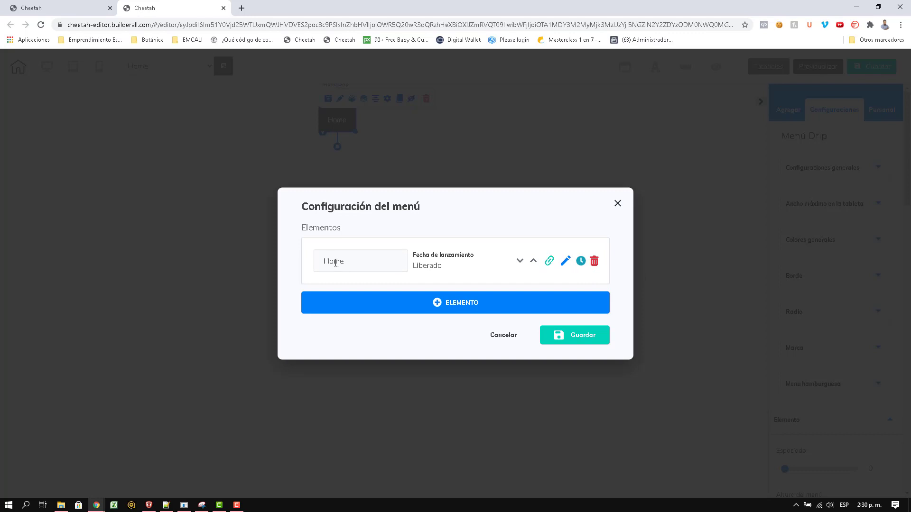
- Rename the menu's Home element as "Clase 1" and save the label
{"action": "double_click", "coordinate": [335, 262]}
{"action": "left_click", "coordinate": [565, 260]}
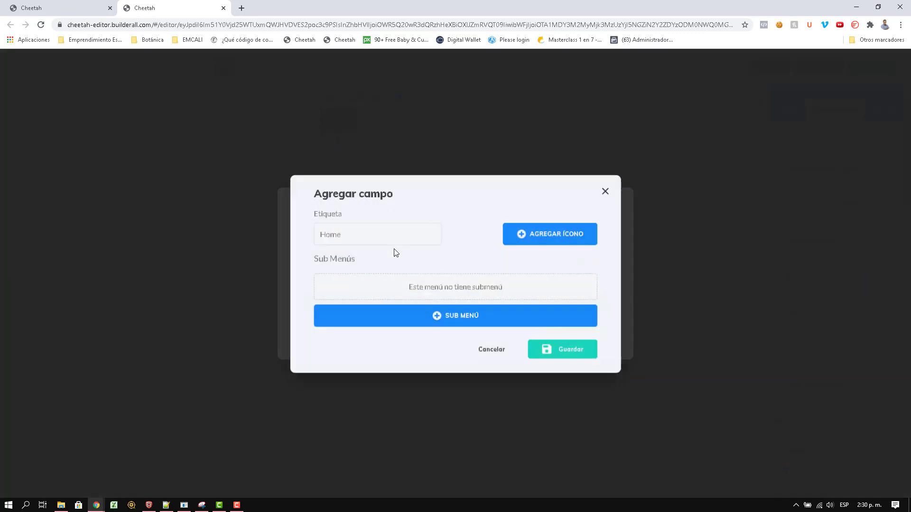
{"action": "left_click", "coordinate": [341, 233]}
{"action": "double_click", "coordinate": [341, 233]}
{"action": "type", "text": "Clase 1"}
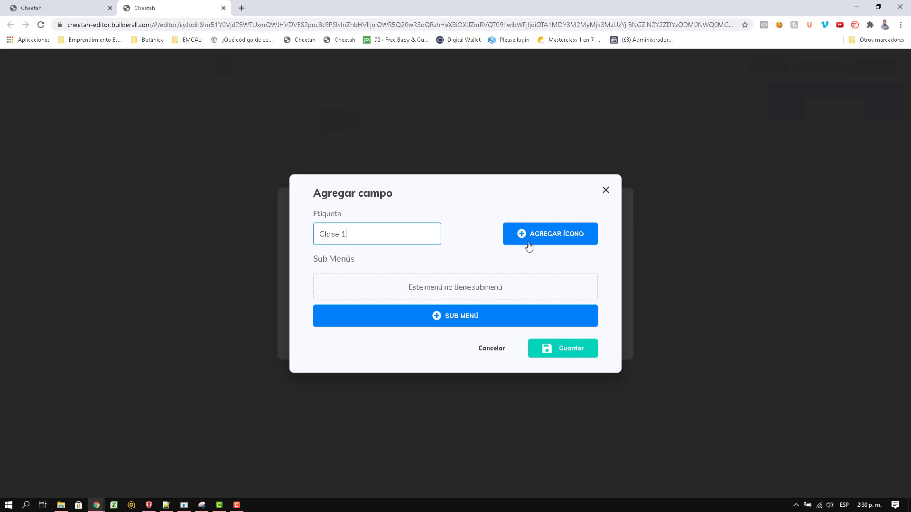
{"action": "left_click", "coordinate": [562, 348]}
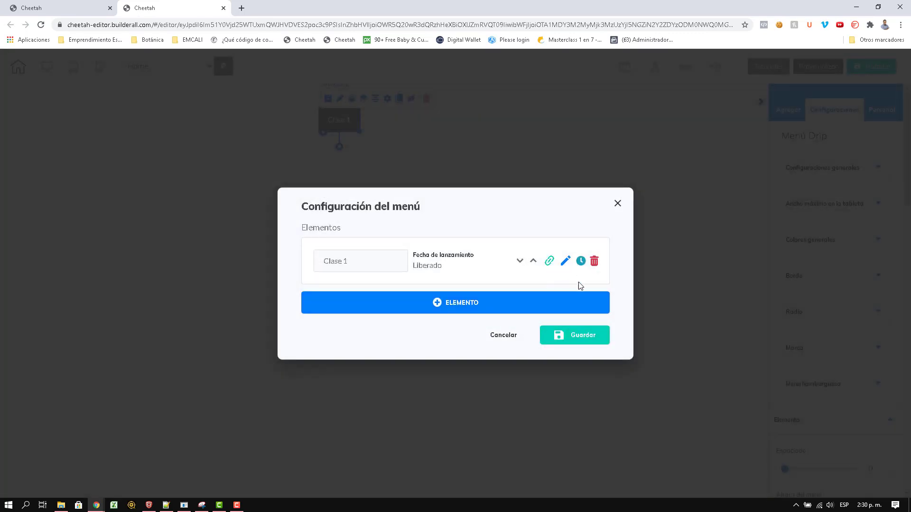
- Add two more elements to the menu, labelled "Clase 2" and "Clase 3"
{"action": "left_click", "coordinate": [470, 303]}
{"action": "left_click", "coordinate": [345, 230]}
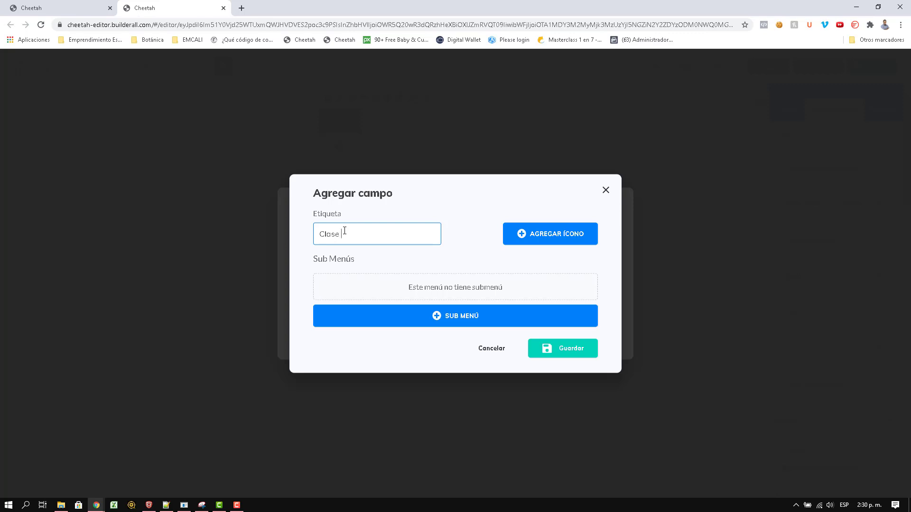
{"action": "left_click", "coordinate": [571, 350]}
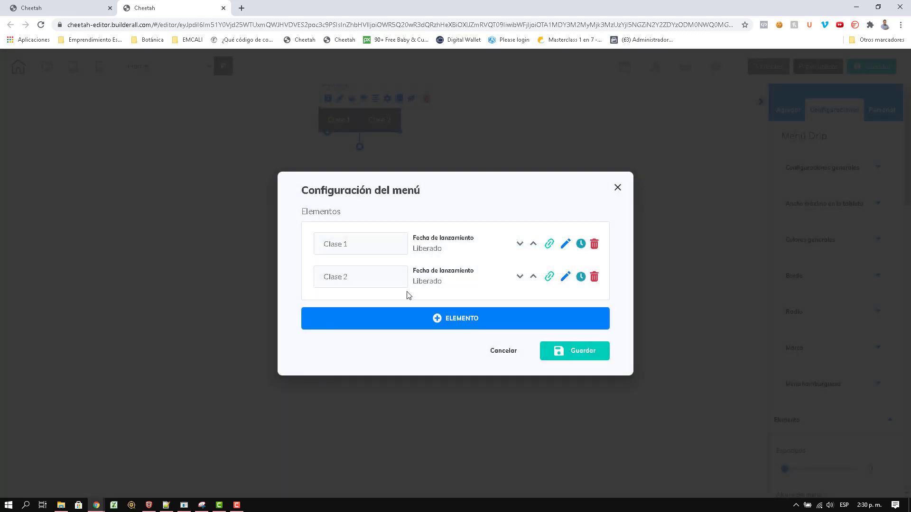
{"action": "left_click", "coordinate": [516, 317]}
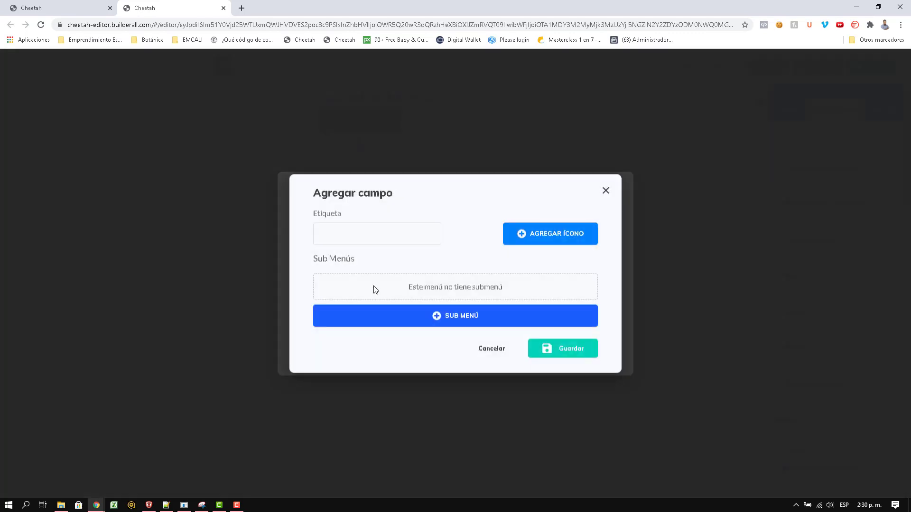
{"action": "left_click", "coordinate": [343, 239]}
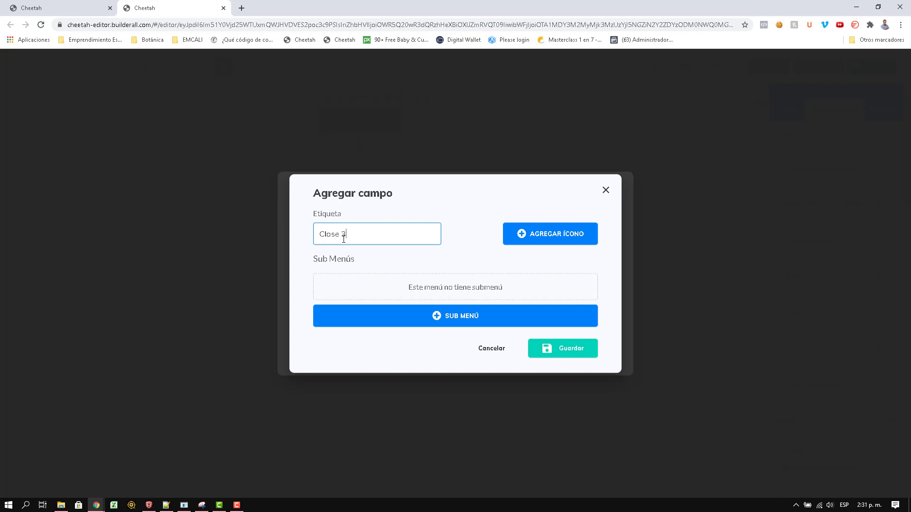
{"action": "left_click", "coordinate": [550, 348]}
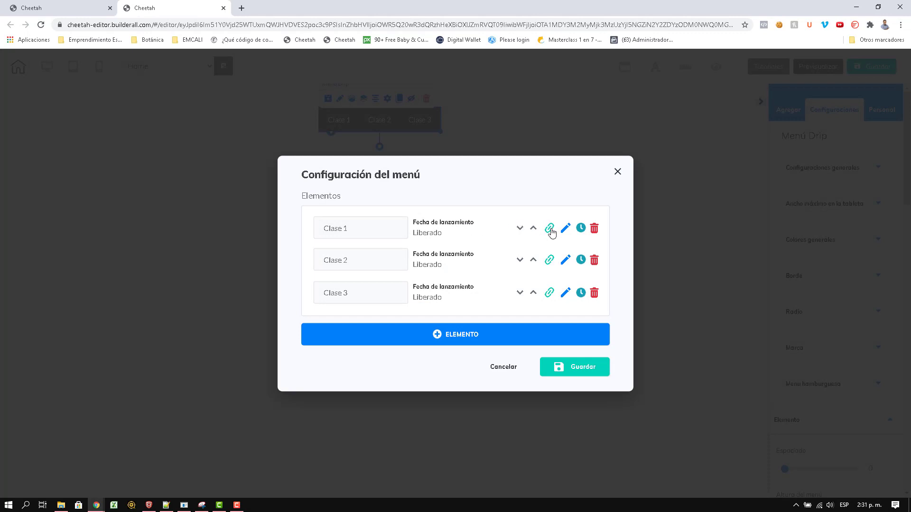
- Look over the link options and the release type settings of the Clase 1 element without changing them
{"action": "left_click", "coordinate": [549, 229]}
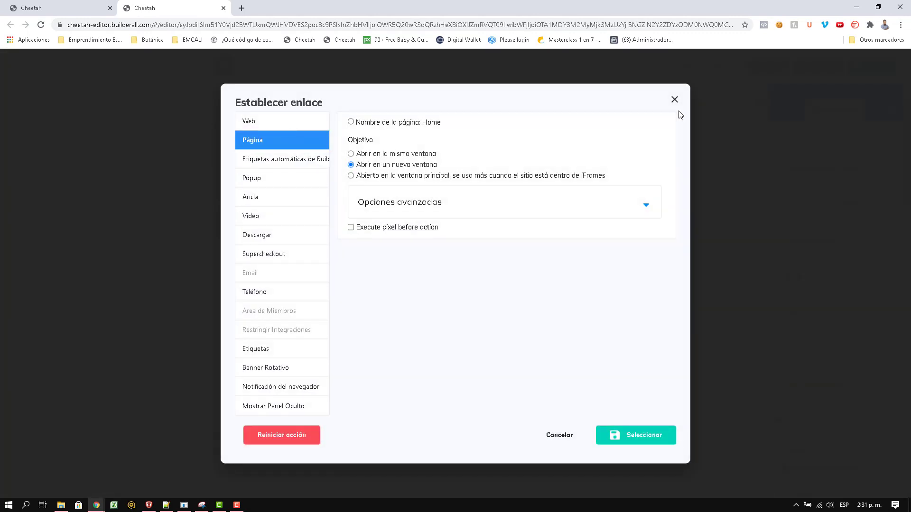
{"action": "left_click", "coordinate": [675, 100]}
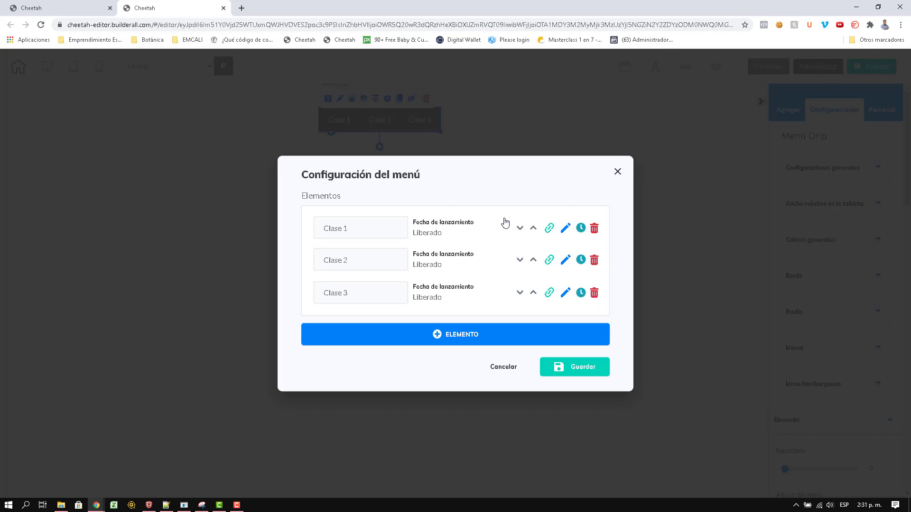
{"action": "left_click", "coordinate": [581, 229]}
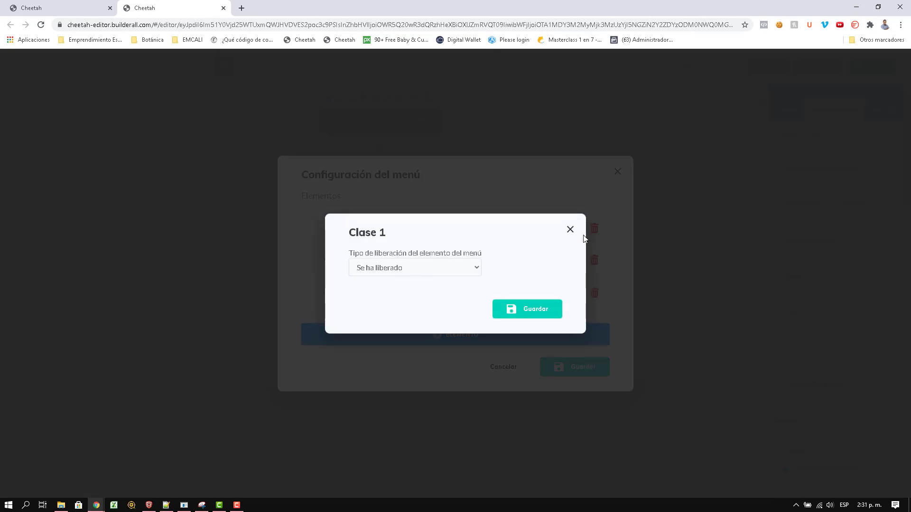
{"action": "left_click", "coordinate": [569, 229]}
- Set Clase 2's release type to "En una hora específica" with 1 day and save it
{"action": "left_click", "coordinate": [582, 260]}
{"action": "left_click", "coordinate": [439, 267]}
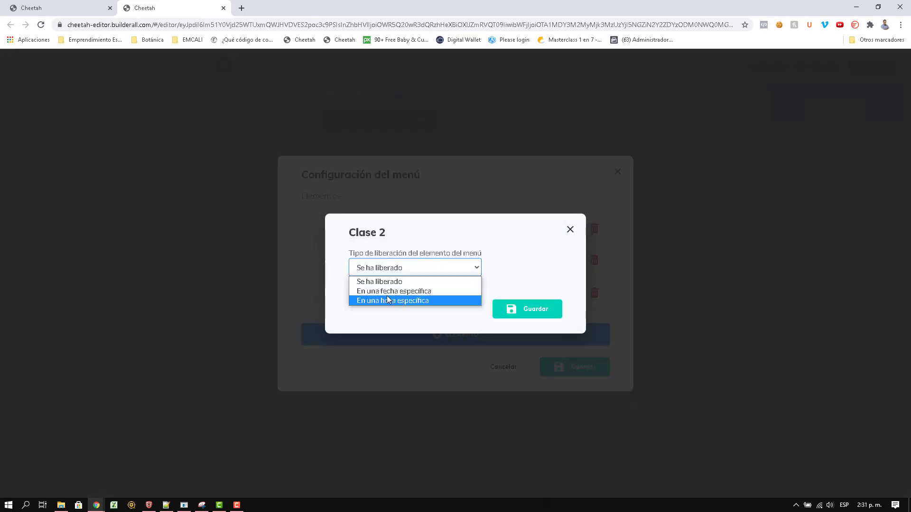
{"action": "left_click", "coordinate": [383, 301]}
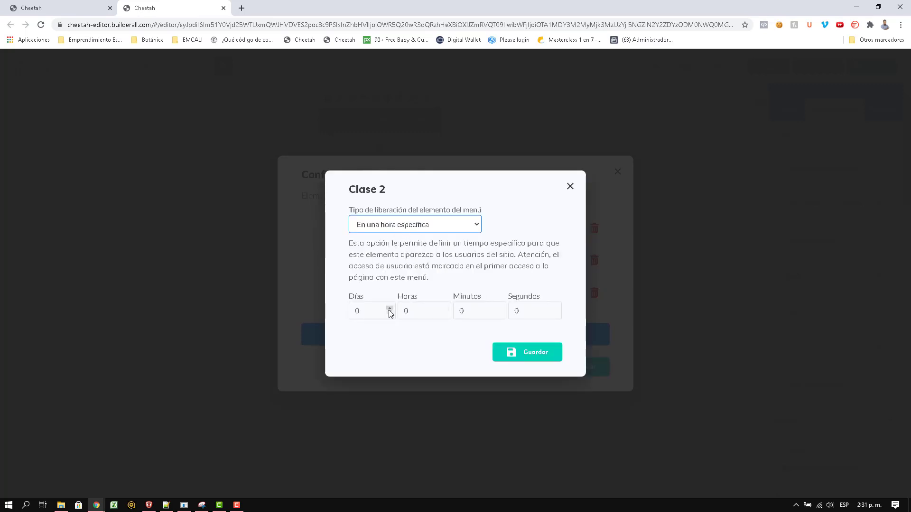
{"action": "left_click", "coordinate": [391, 309]}
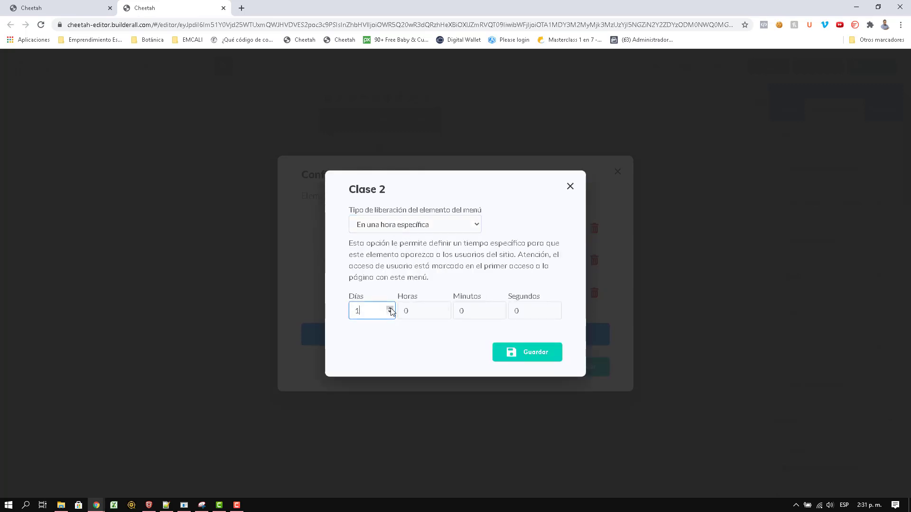
{"action": "left_click", "coordinate": [524, 352]}
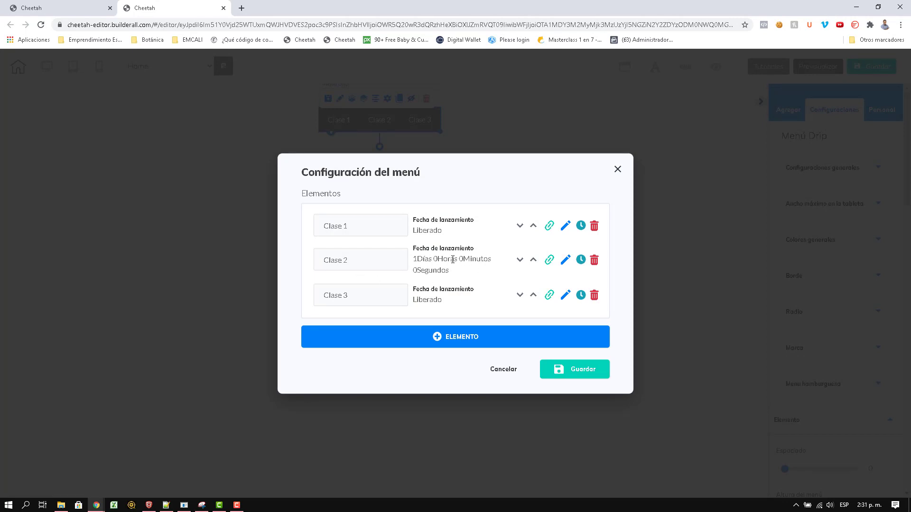
- Set Clase 3's release type to "En una hora específica" with 2 days and save the menu configuration
{"action": "left_click", "coordinate": [581, 296]}
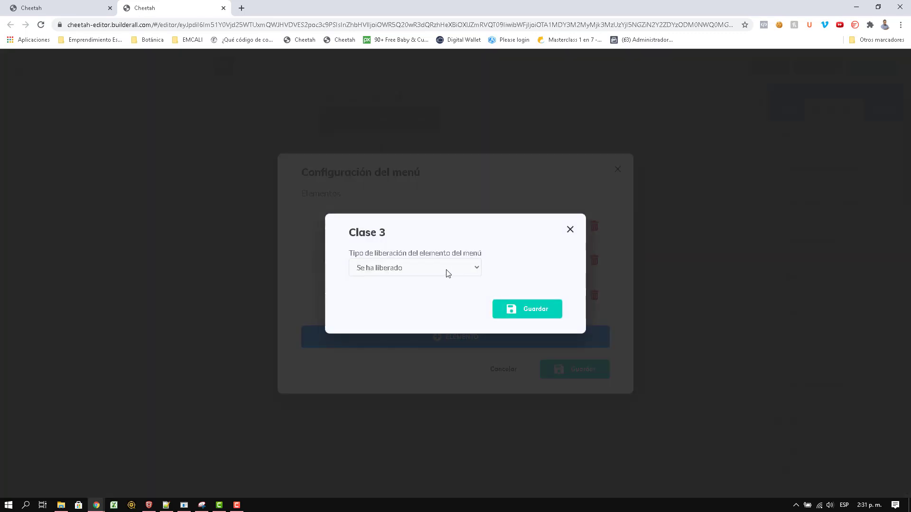
{"action": "left_click", "coordinate": [411, 268]}
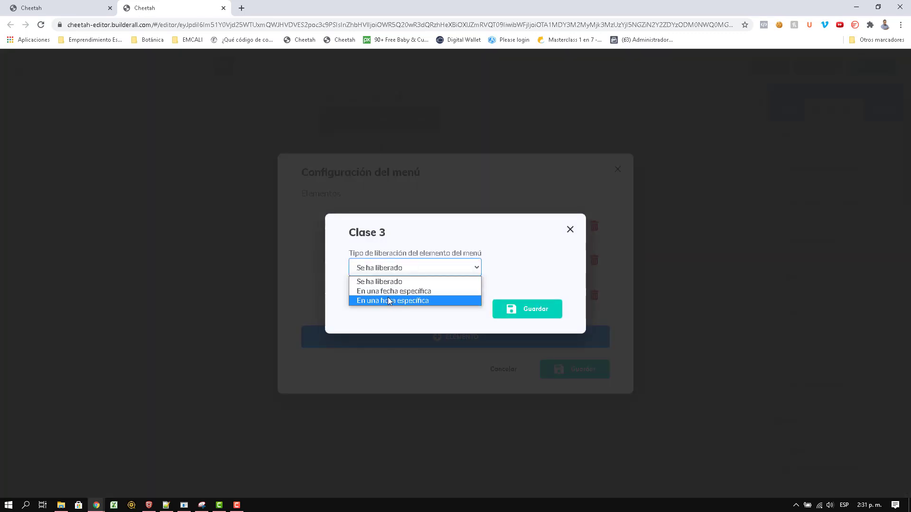
{"action": "left_click", "coordinate": [388, 299]}
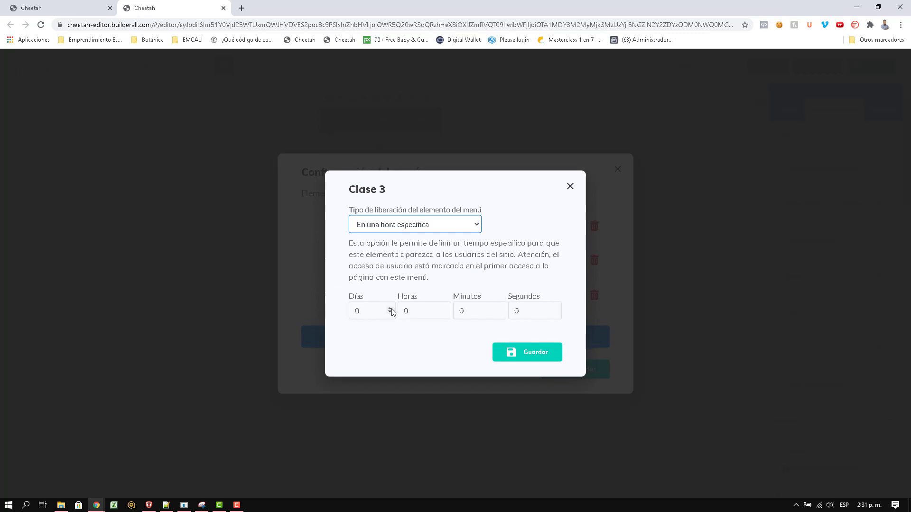
{"action": "left_click", "coordinate": [389, 309]}
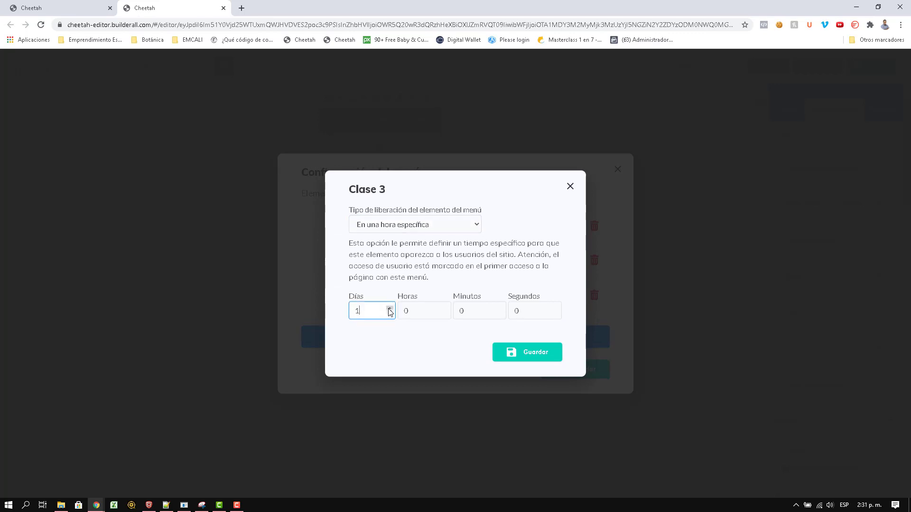
{"action": "left_click", "coordinate": [390, 308]}
{"action": "left_click", "coordinate": [537, 354]}
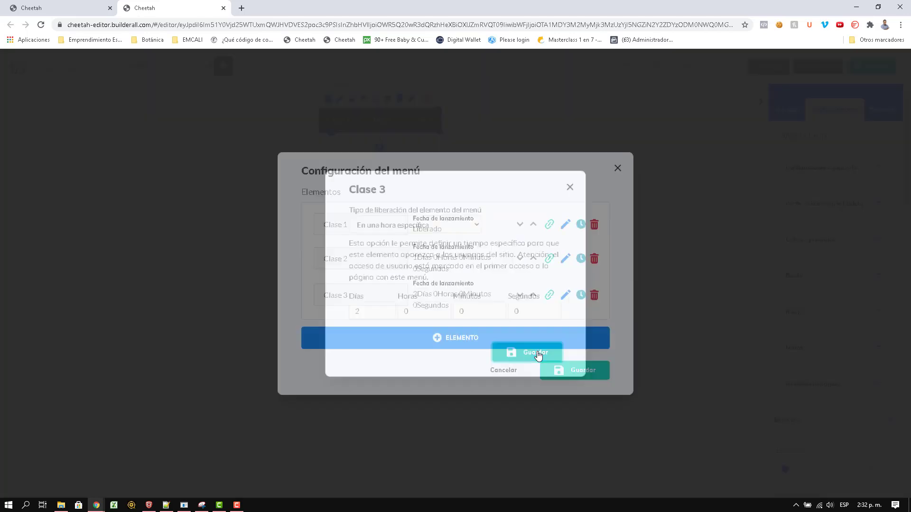
{"action": "left_click", "coordinate": [585, 376]}
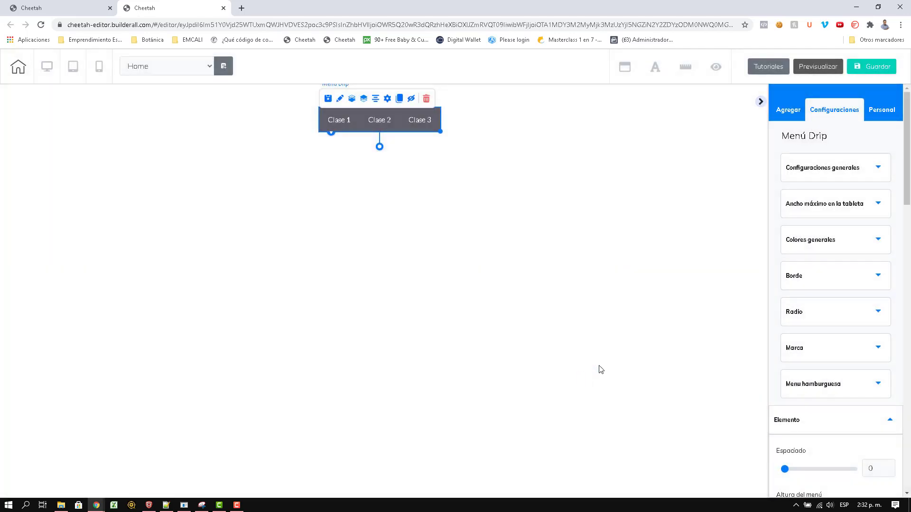
- Save the page with the three-class menu and publish the site
{"action": "left_click", "coordinate": [872, 70]}
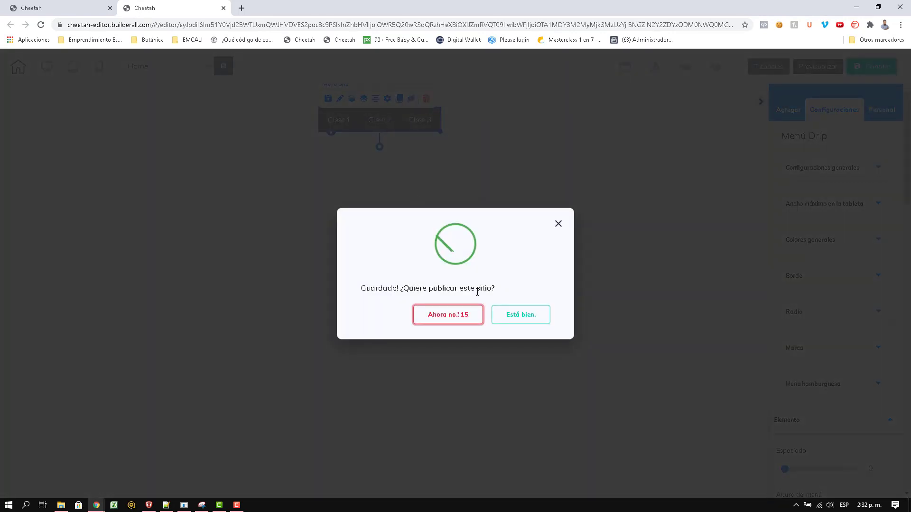
{"action": "left_click", "coordinate": [519, 315]}
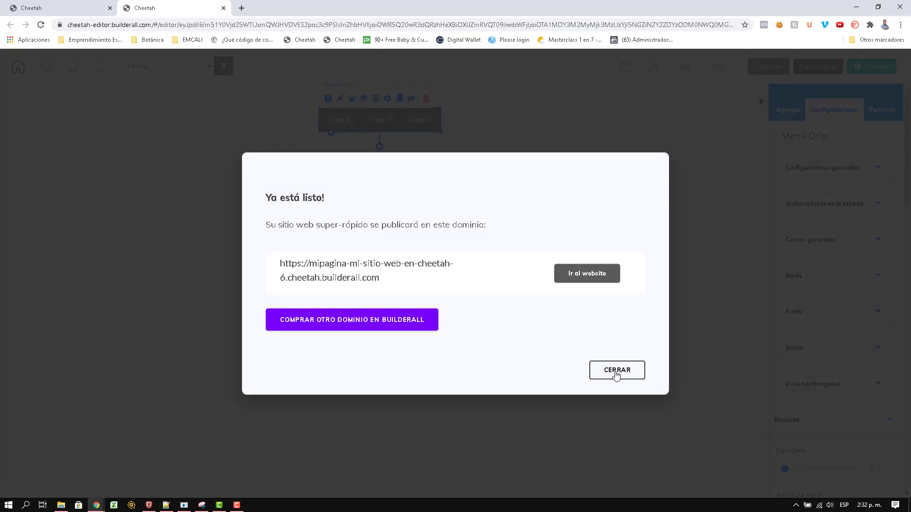
{"action": "left_click", "coordinate": [615, 372]}
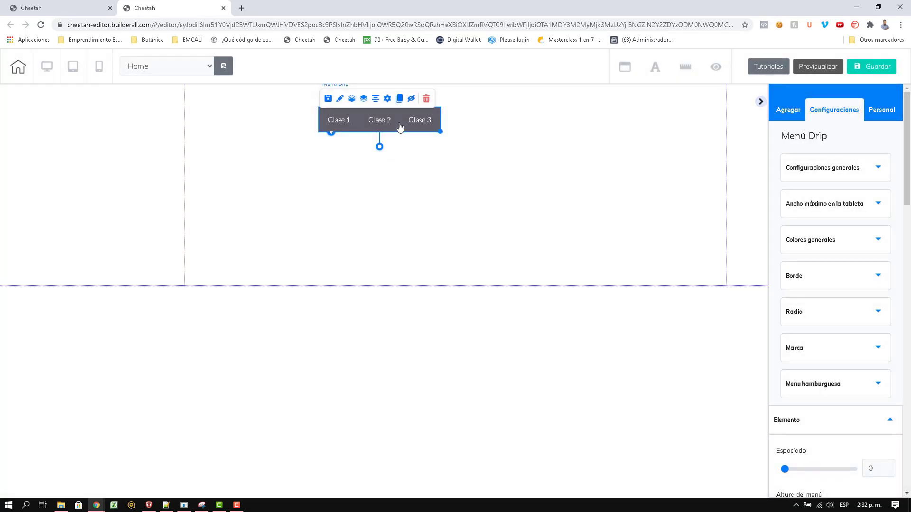
- Switch the Drip menu to a vertical layout, then save and publish the site again
{"action": "left_click", "coordinate": [842, 172]}
{"action": "left_click", "coordinate": [786, 202]}
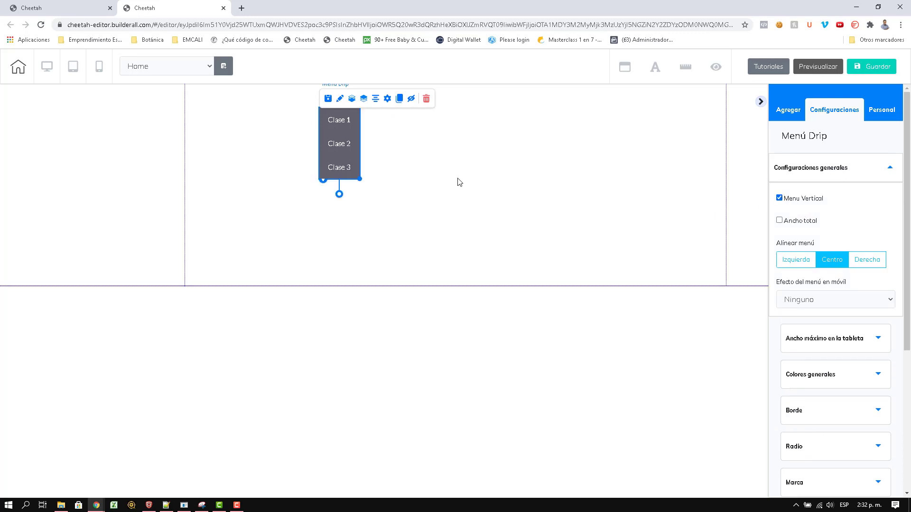
{"action": "left_click", "coordinate": [890, 69]}
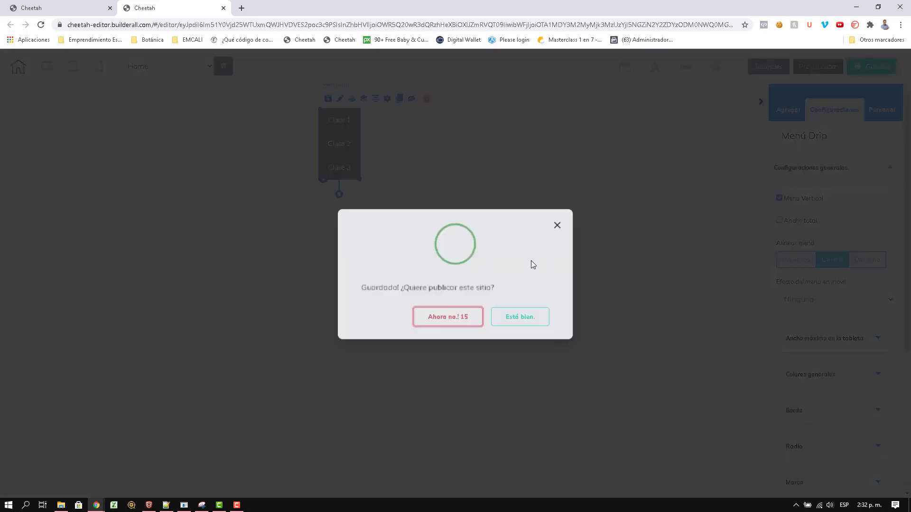
{"action": "left_click", "coordinate": [519, 314]}
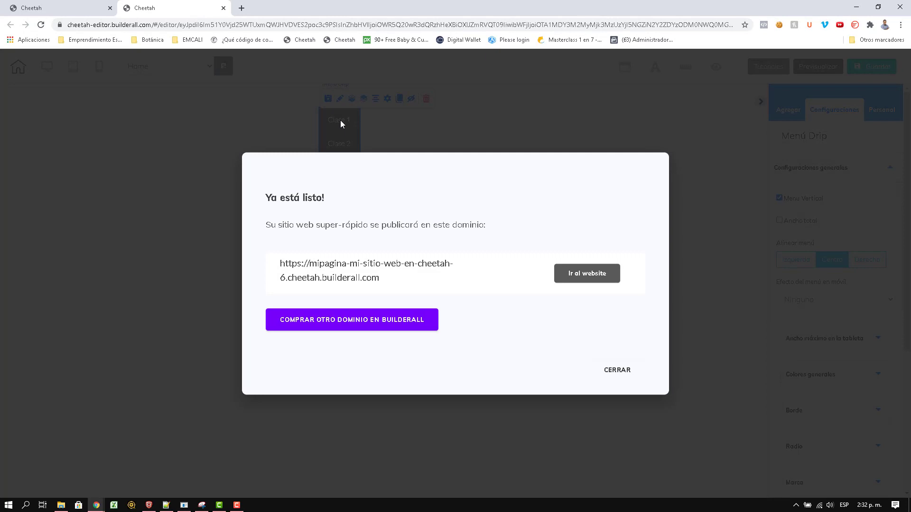
{"action": "left_click", "coordinate": [617, 371]}
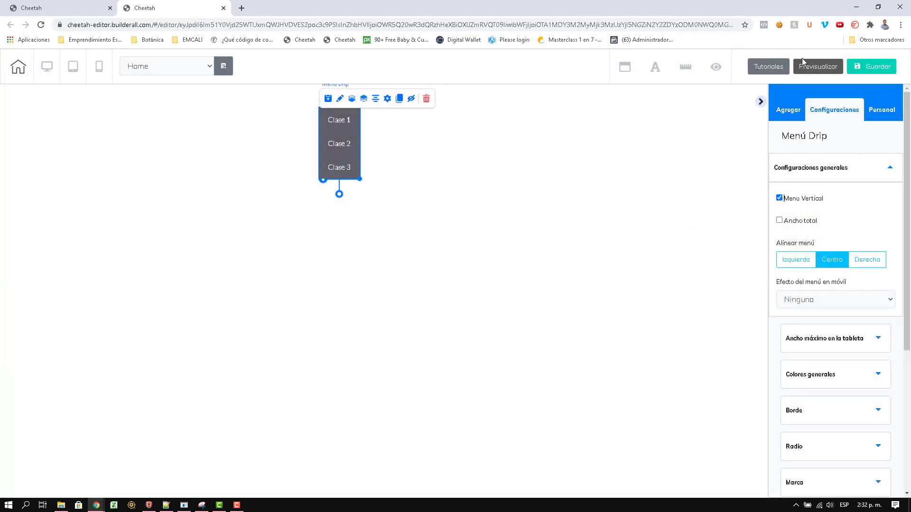
- Open the published Home page from the site's page list to check the menu
{"action": "left_click", "coordinate": [68, 8]}
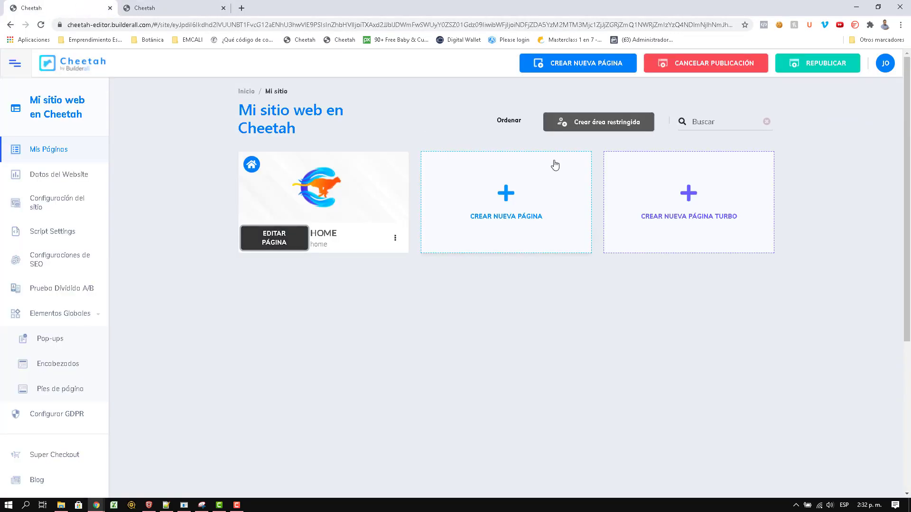
{"action": "left_click", "coordinate": [394, 237]}
{"action": "left_click", "coordinate": [365, 281]}
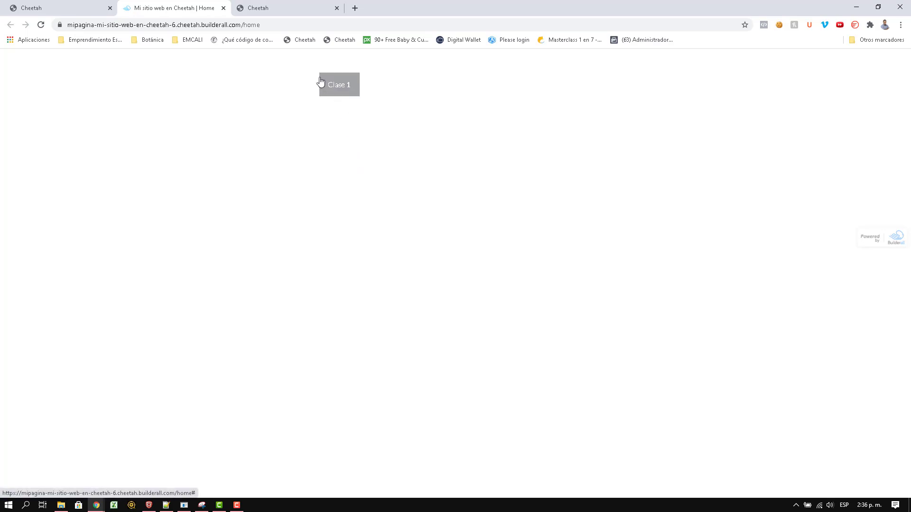
- Return to the editor, open the Drip menu's element configuration and review the release settings of Clase 2
{"action": "left_click", "coordinate": [286, 10]}
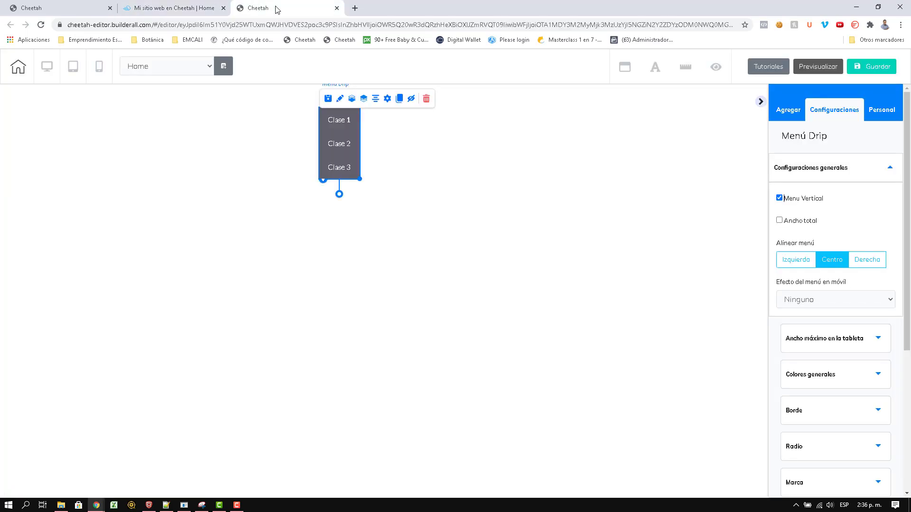
{"action": "left_click", "coordinate": [389, 100]}
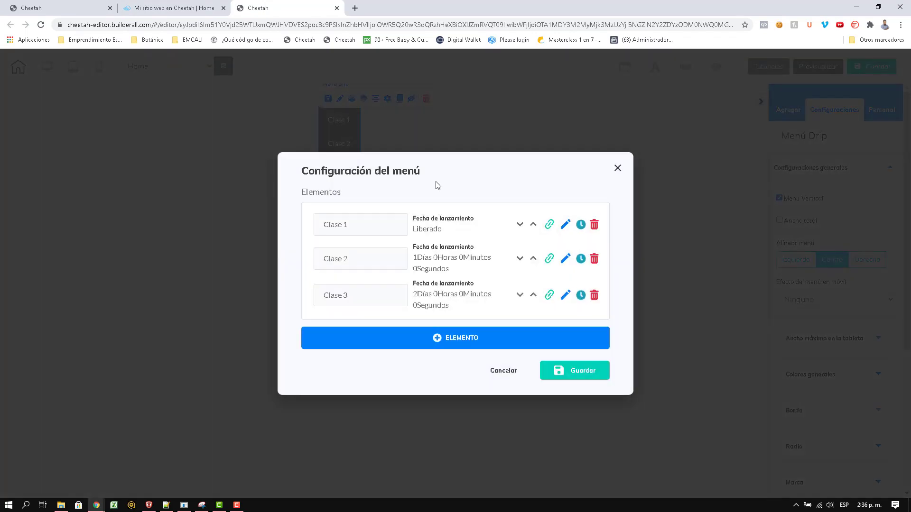
{"action": "left_click", "coordinate": [579, 261]}
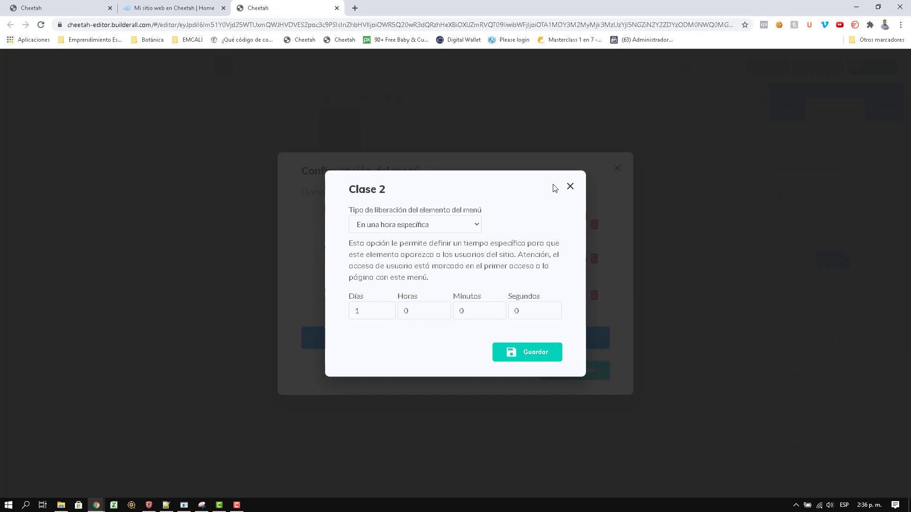
{"action": "left_click", "coordinate": [569, 186]}
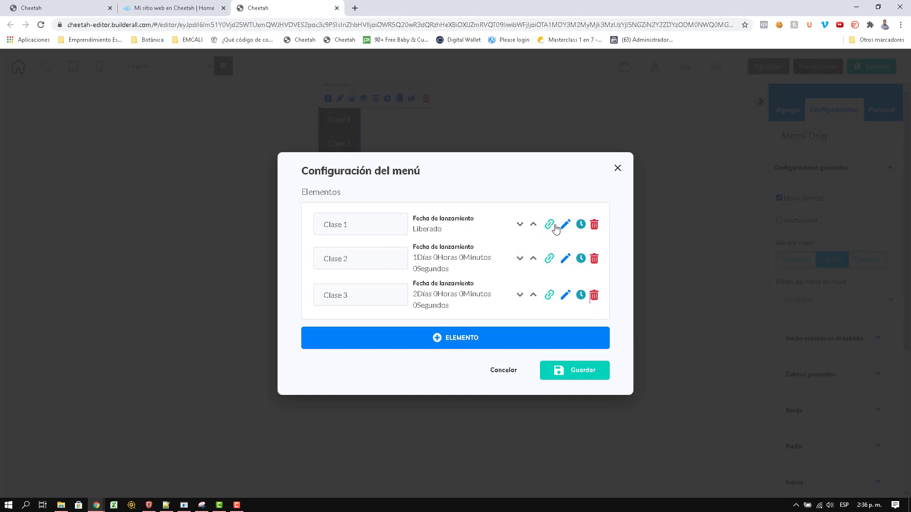
- Change Clase 2's release type to "En una fecha específica" and choose 24 February 2021 as its release date
{"action": "left_click", "coordinate": [581, 259]}
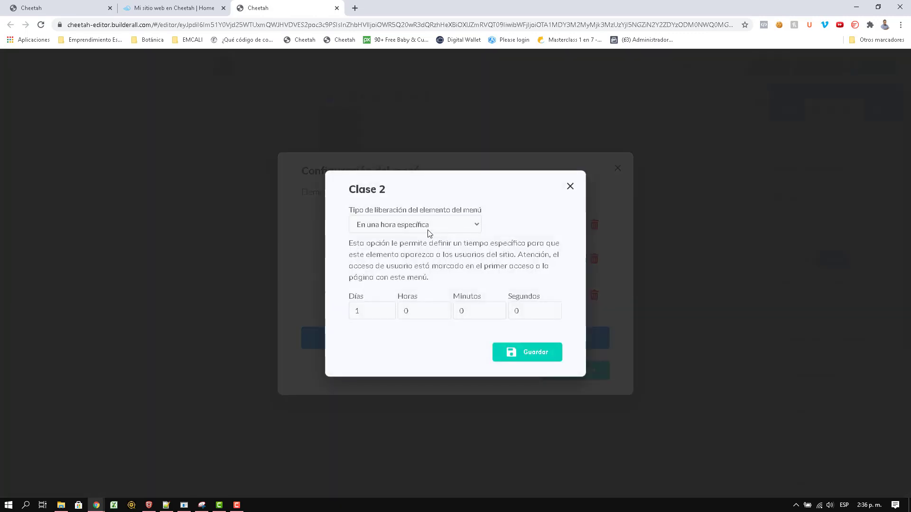
{"action": "left_click", "coordinate": [428, 227]}
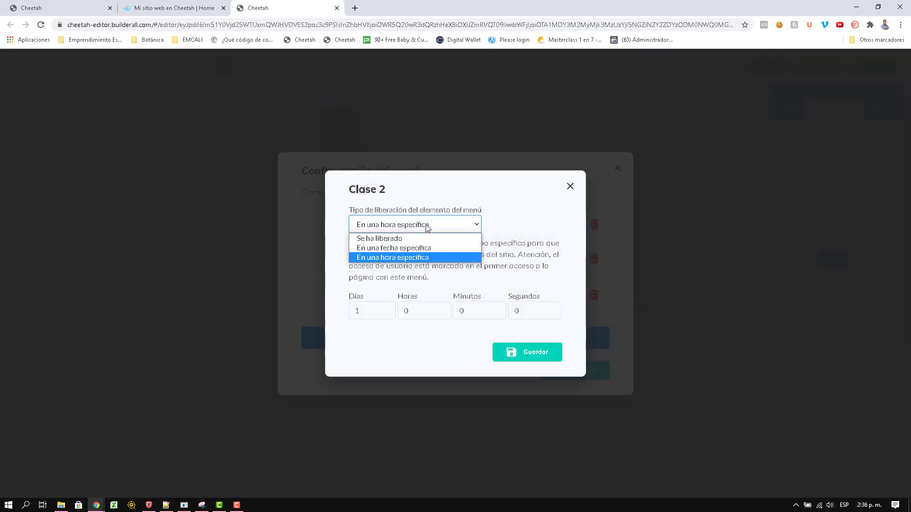
{"action": "left_click", "coordinate": [388, 248]}
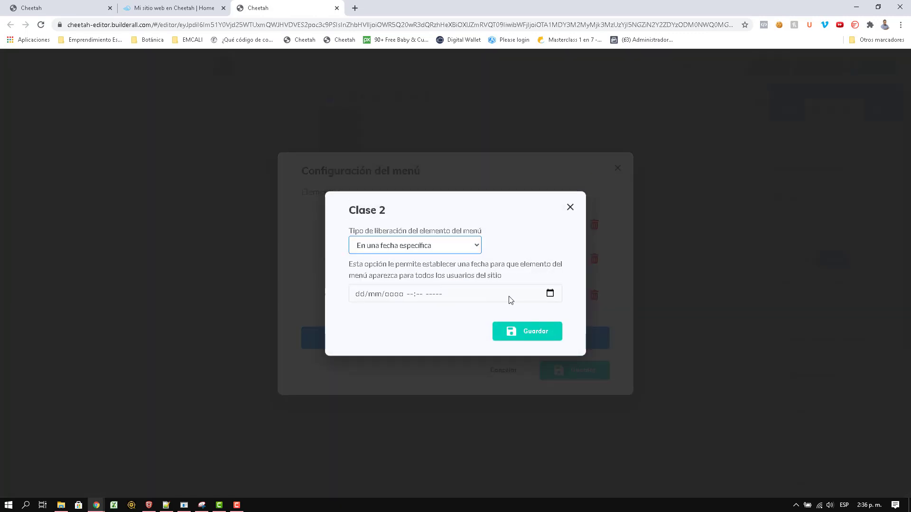
{"action": "left_click", "coordinate": [550, 294]}
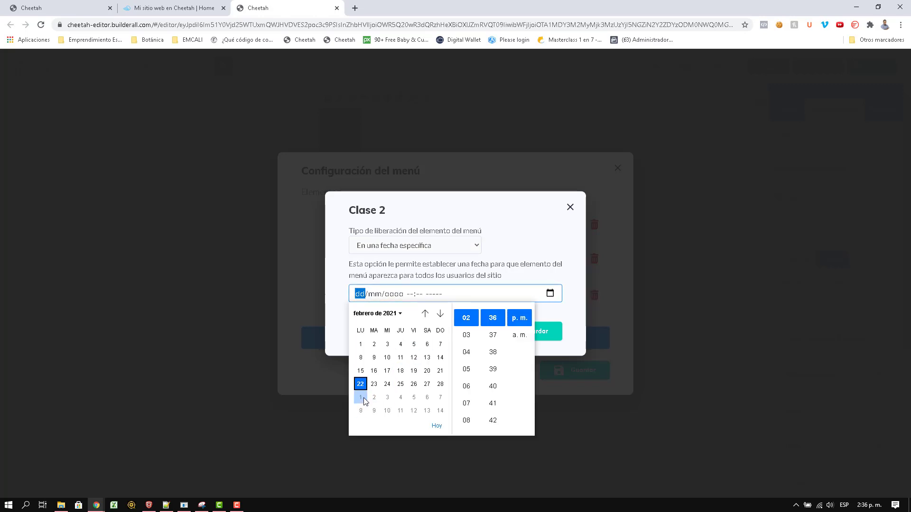
{"action": "left_click", "coordinate": [387, 384]}
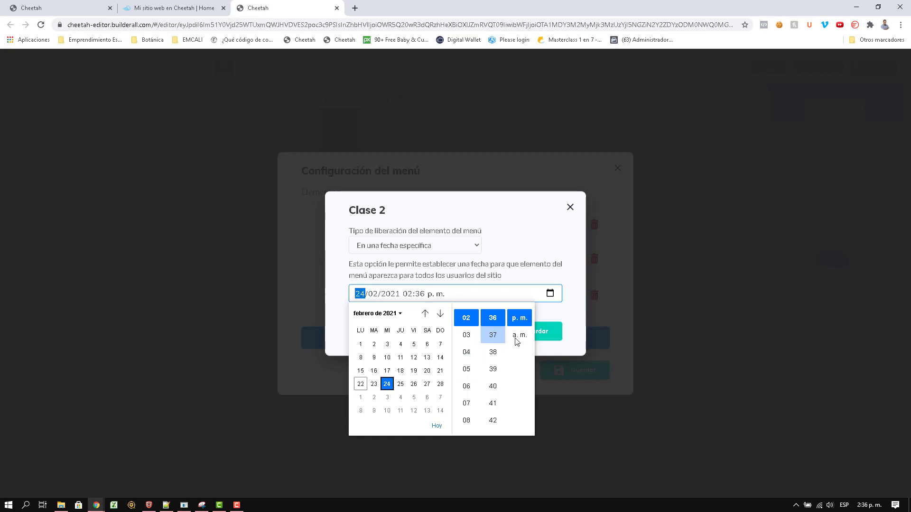
- Set Clase 2's release time to 08:00 a. m. and save its release settings
{"action": "scroll", "coordinate": [492, 338], "scroll_direction": "up", "scroll_amount": 10}
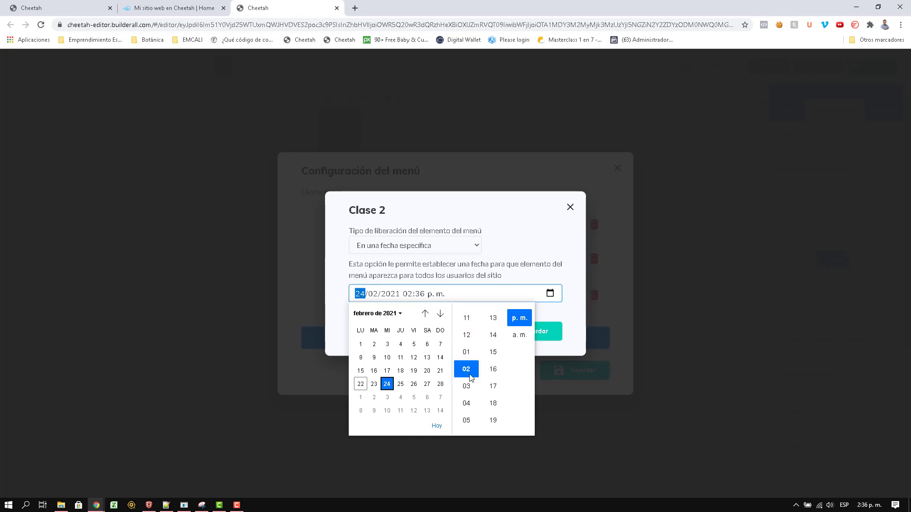
{"action": "scroll", "coordinate": [467, 384], "scroll_direction": "down", "scroll_amount": 1}
{"action": "left_click", "coordinate": [519, 335]}
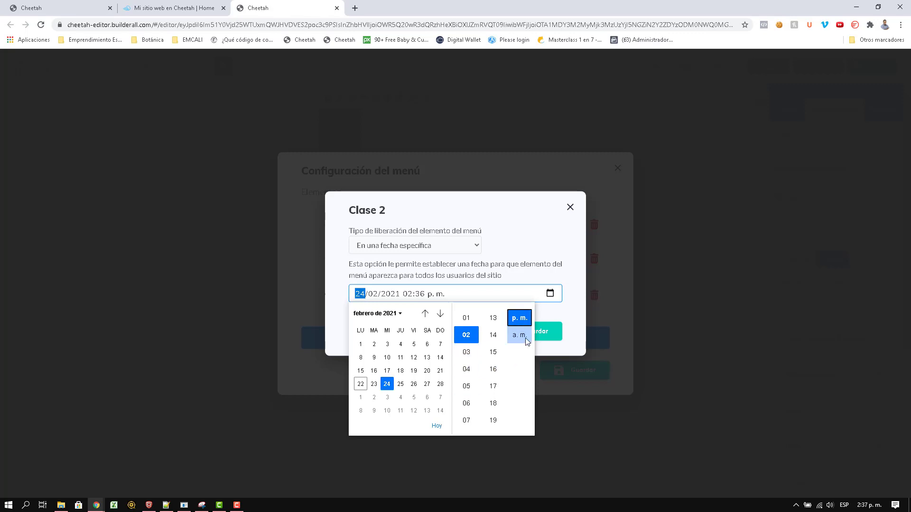
{"action": "scroll", "coordinate": [477, 414], "scroll_direction": "down", "scroll_amount": 1}
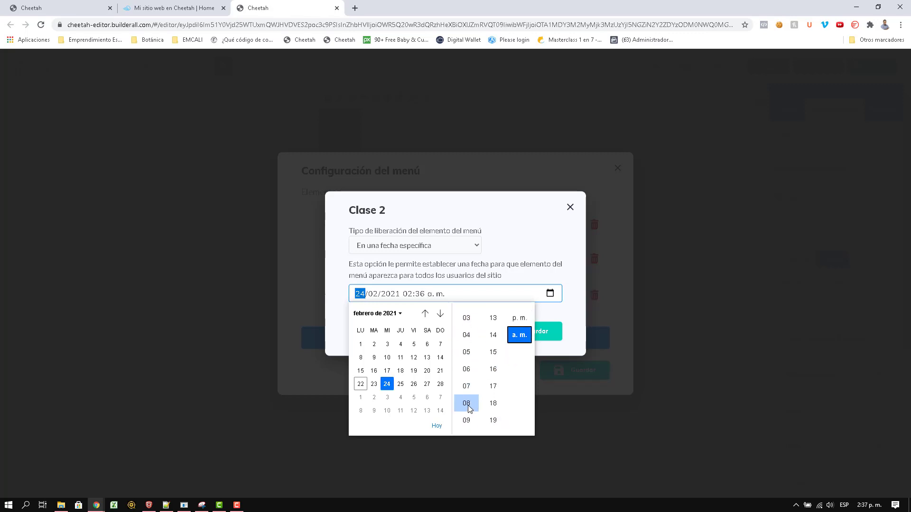
{"action": "left_click", "coordinate": [466, 403]}
{"action": "scroll", "coordinate": [496, 353], "scroll_direction": "down", "scroll_amount": 10}
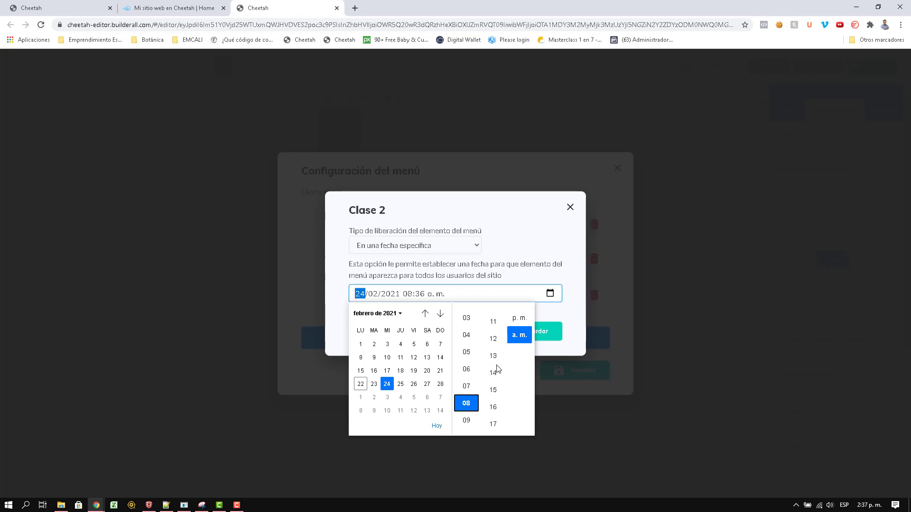
{"action": "left_click", "coordinate": [492, 326]}
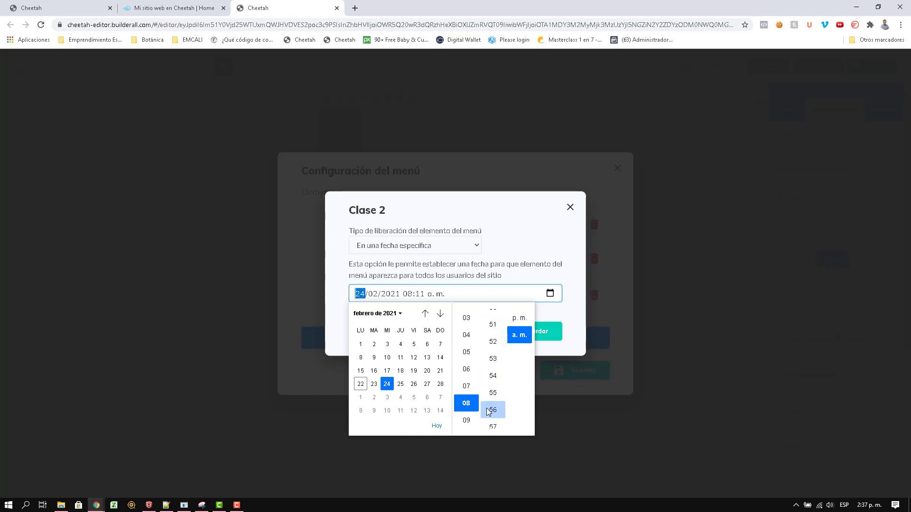
{"action": "scroll", "coordinate": [493, 403], "scroll_direction": "up", "scroll_amount": 10}
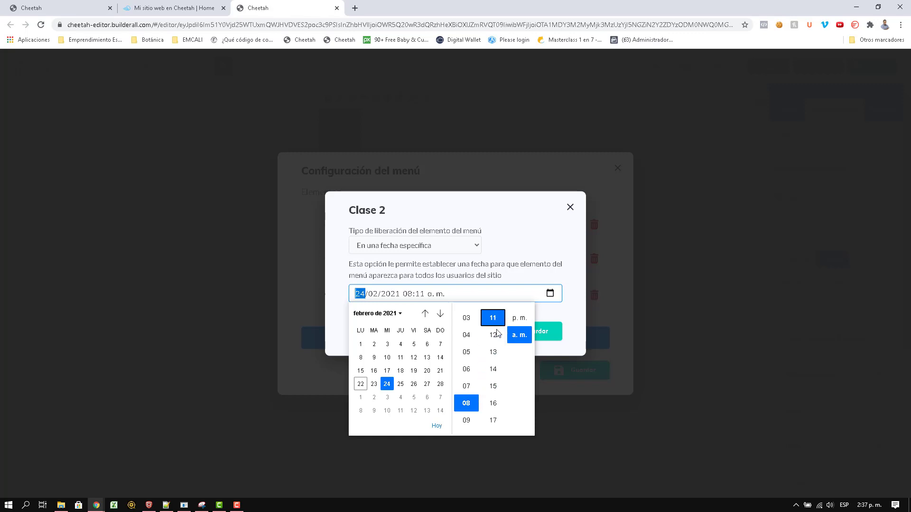
{"action": "key", "text": "Up"}
{"action": "key", "text": "Up"}
{"action": "key", "text": "Up"}
{"action": "key", "text": "Up"}
{"action": "key", "text": "Up"}
{"action": "key", "text": "Up"}
{"action": "key", "text": "Up"}
{"action": "key", "text": "Up"}
{"action": "left_click", "coordinate": [556, 315]}
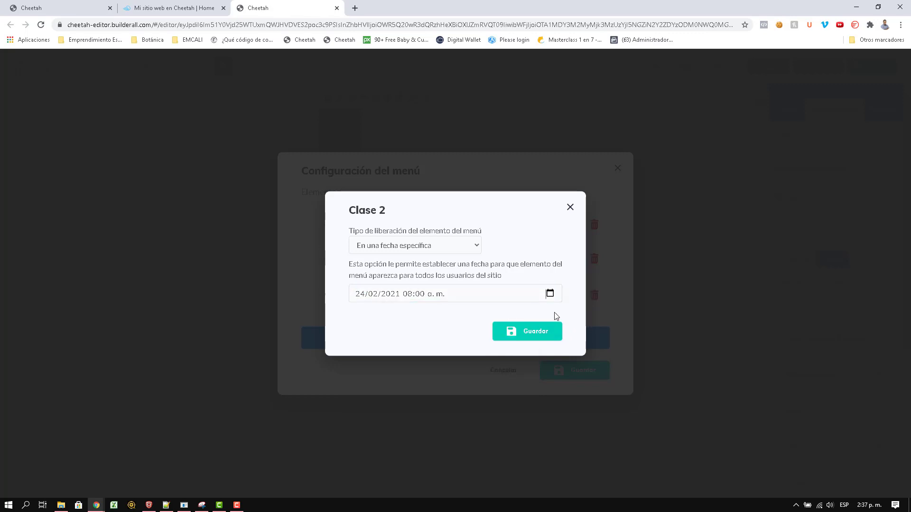
{"action": "left_click", "coordinate": [534, 332]}
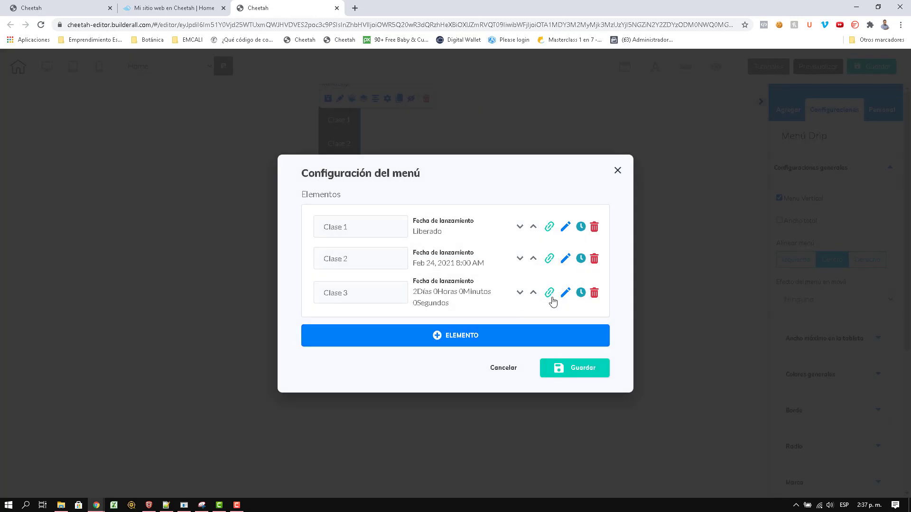
- Change Clase 3's release type to "En una fecha específica" and choose 26 February 2021 as its release date
{"action": "left_click", "coordinate": [581, 292]}
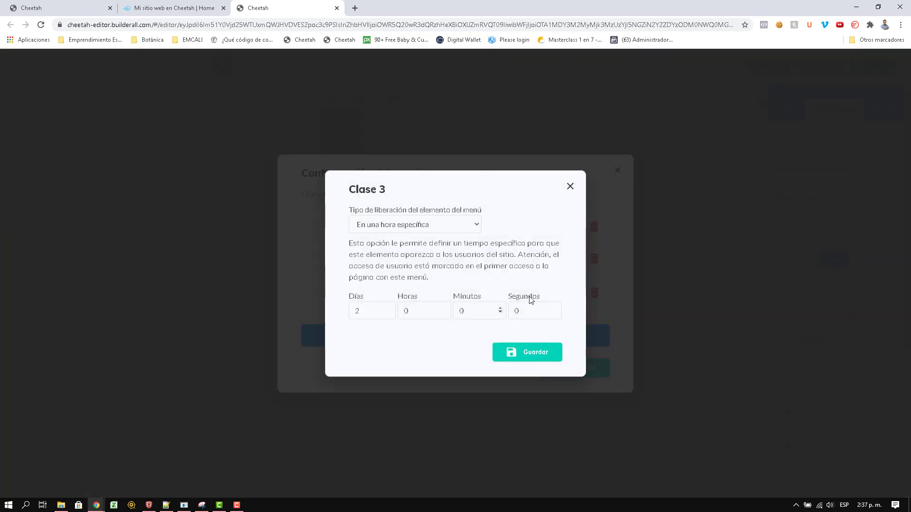
{"action": "left_click", "coordinate": [400, 227]}
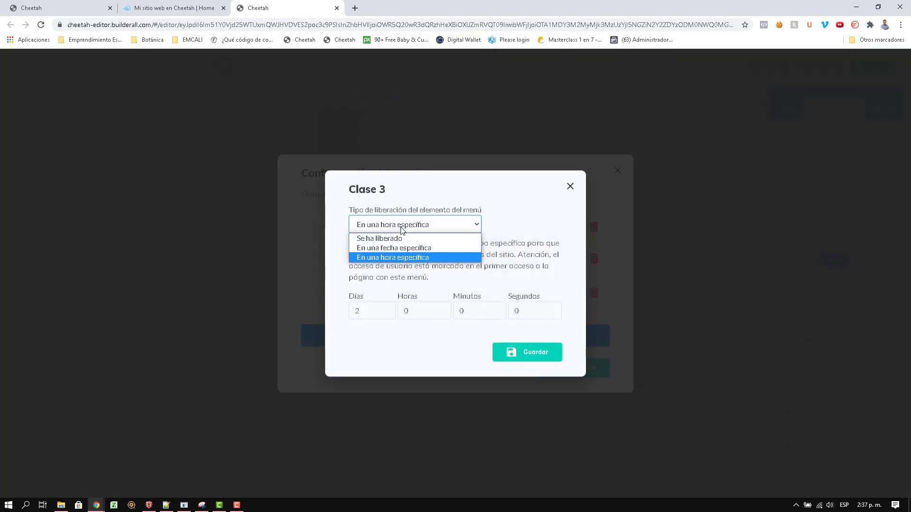
{"action": "left_click", "coordinate": [387, 246]}
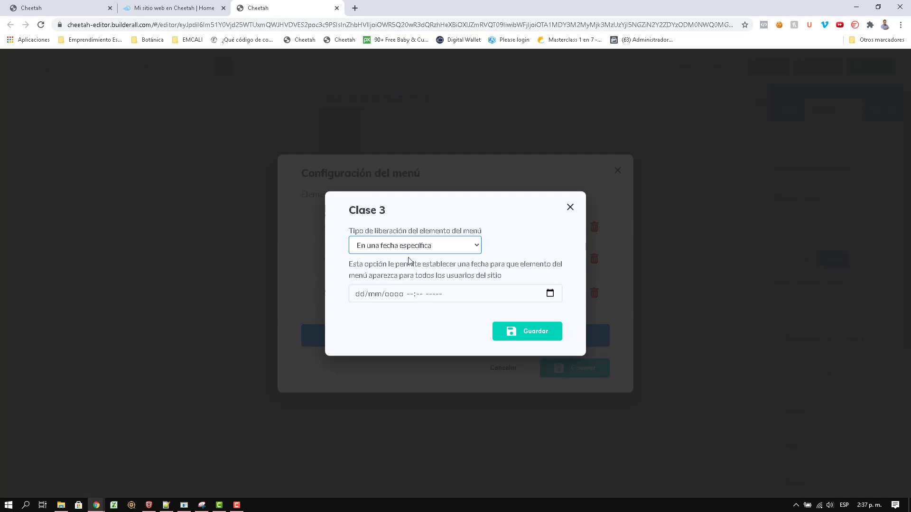
{"action": "left_click", "coordinate": [550, 293]}
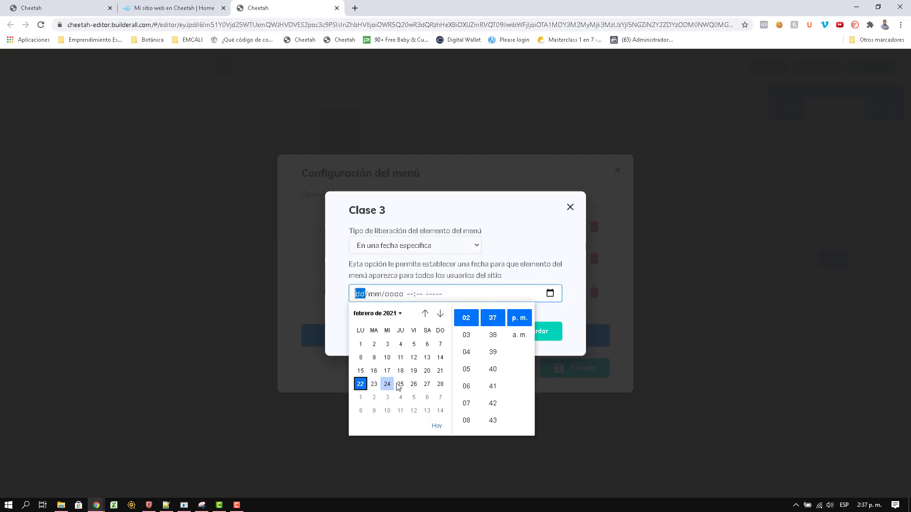
{"action": "left_click", "coordinate": [414, 384]}
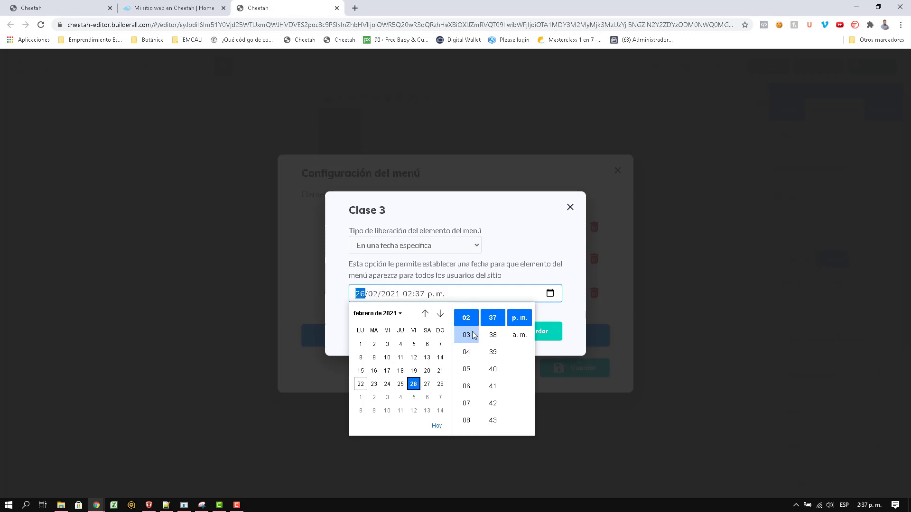
- Set Clase 3's release time to 08:00 a. m. and close the date picker
{"action": "left_click", "coordinate": [466, 420]}
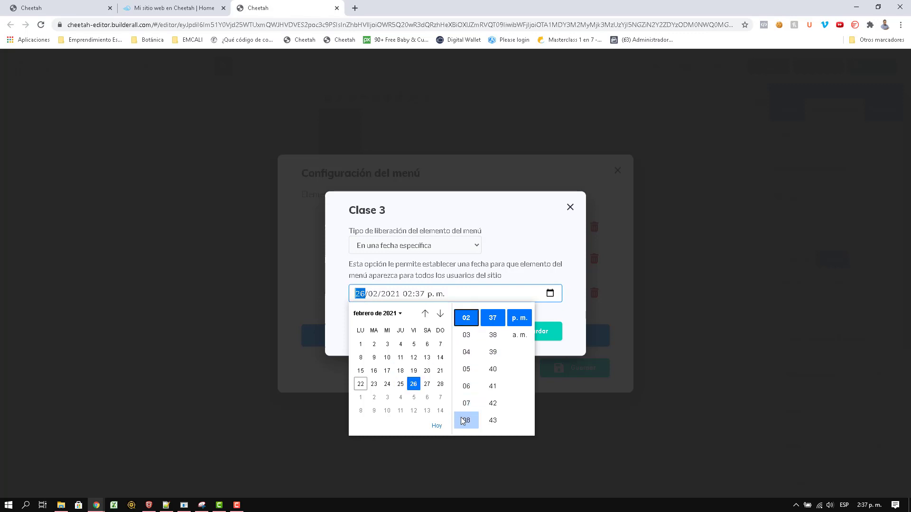
{"action": "left_click", "coordinate": [519, 335]}
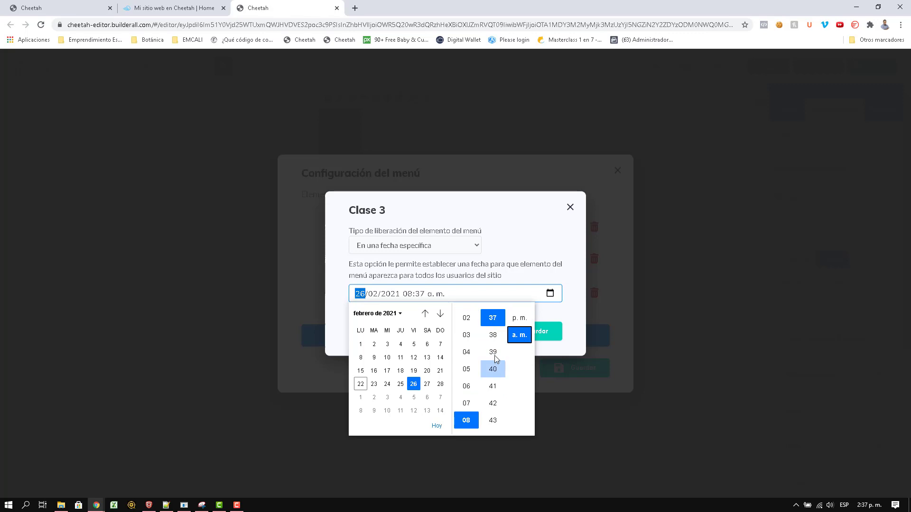
{"action": "key", "text": "Left"}
{"action": "key", "text": "Up"}
{"action": "key", "text": "Up"}
{"action": "key", "text": "Up"}
{"action": "key", "text": "Up"}
{"action": "key", "text": "Up"}
{"action": "key", "text": "Up"}
{"action": "key", "text": "Down"}
{"action": "key", "text": "Down"}
{"action": "key", "text": "Down"}
{"action": "key", "text": "Down"}
{"action": "key", "text": "Down"}
{"action": "key", "text": "Down"}
{"action": "key", "text": "Down"}
{"action": "key", "text": "Down"}
{"action": "key", "text": "Down"}
{"action": "key", "text": "Down"}
{"action": "key", "text": "Down"}
{"action": "key", "text": "Down"}
{"action": "key", "text": "Down"}
{"action": "key", "text": "Down"}
{"action": "key", "text": "Down"}
{"action": "key", "text": "Down"}
{"action": "key", "text": "Down"}
{"action": "key", "text": "Down"}
{"action": "key", "text": "Down"}
{"action": "key", "text": "Down"}
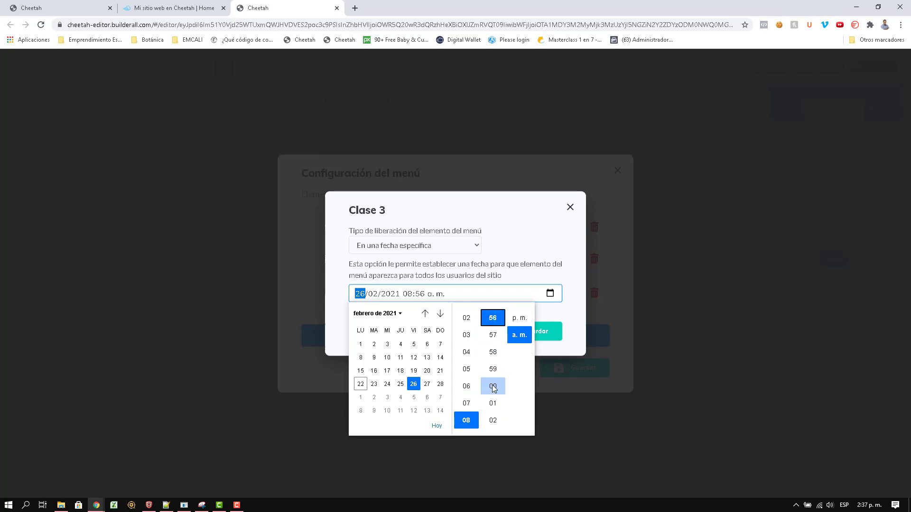
{"action": "left_click", "coordinate": [493, 388]}
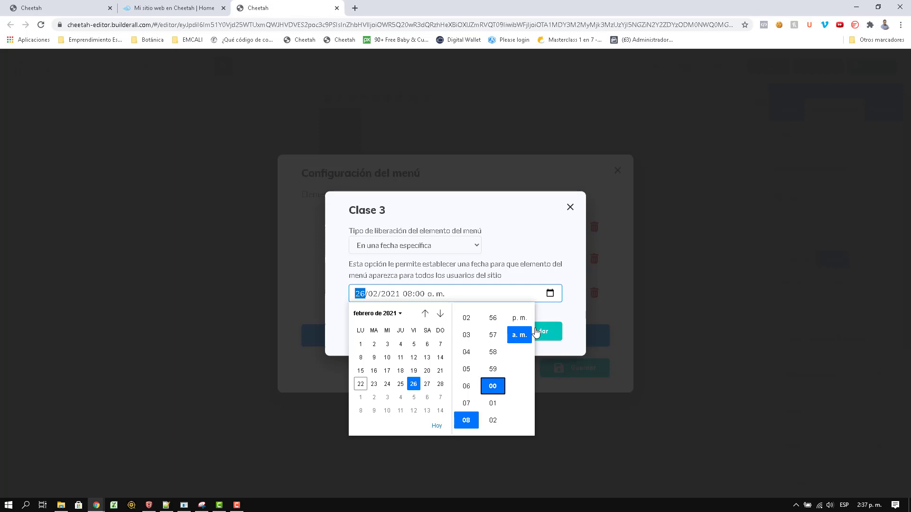
{"action": "left_click", "coordinate": [564, 315]}
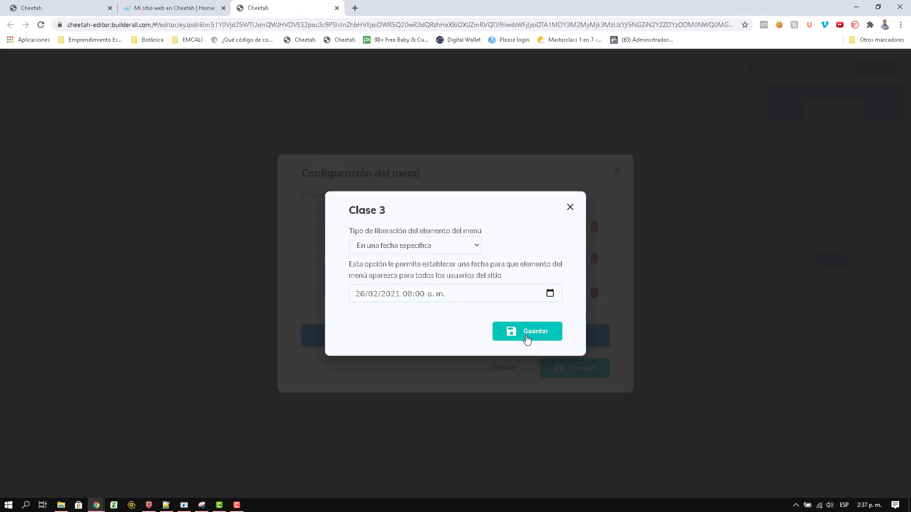